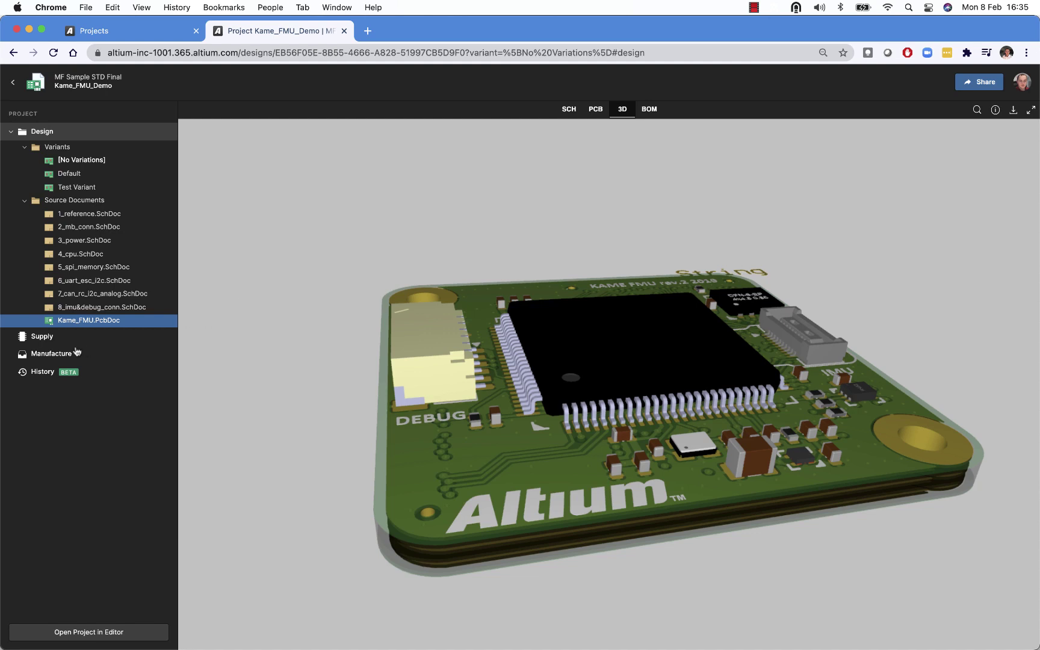
Open the Kame_FMU_Demo project's Manufacture page listing its two releases and sent package
{"action": "left_click", "coordinate": [48, 354]}
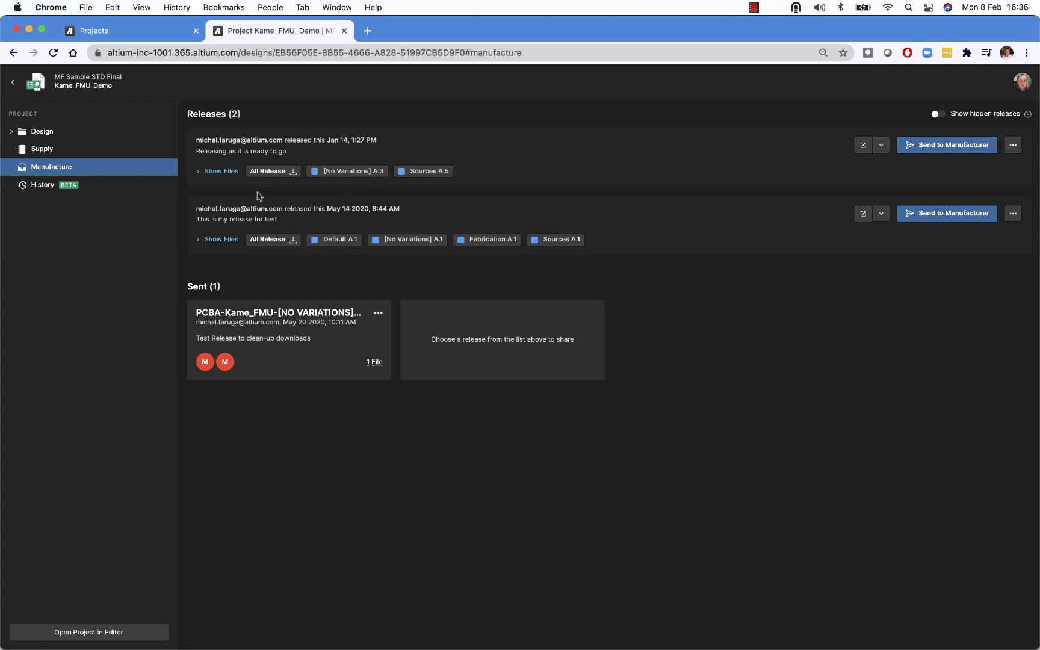
Download the Gerber folder and the whole FAB-Kame_FMU-A.1 package from the May 14 2020 release
{"action": "left_click", "coordinate": [217, 242]}
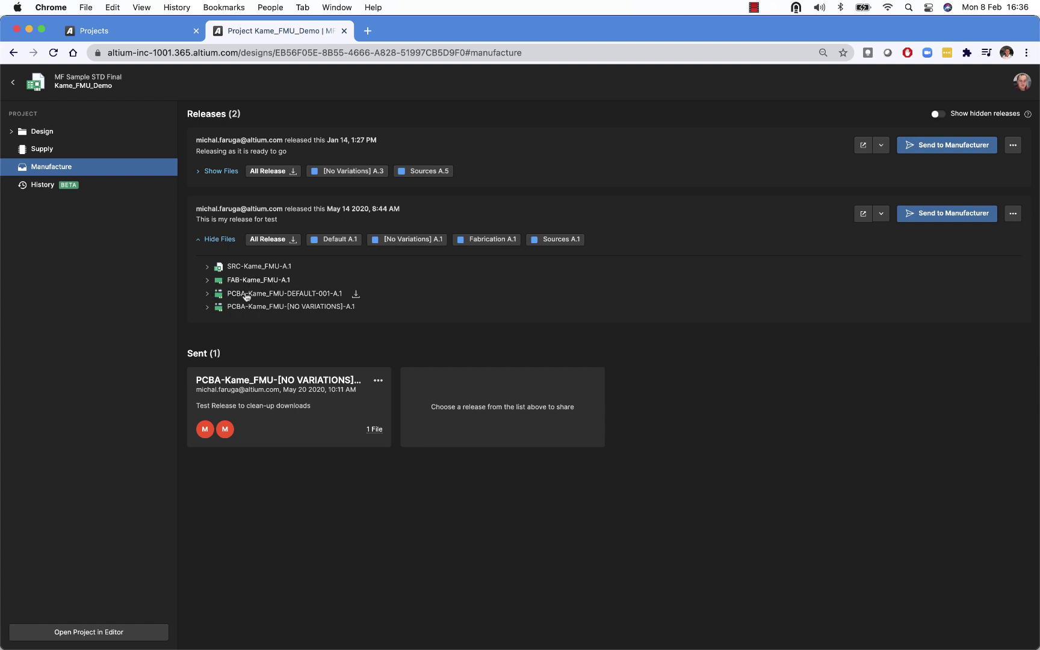
{"action": "left_click", "coordinate": [207, 280]}
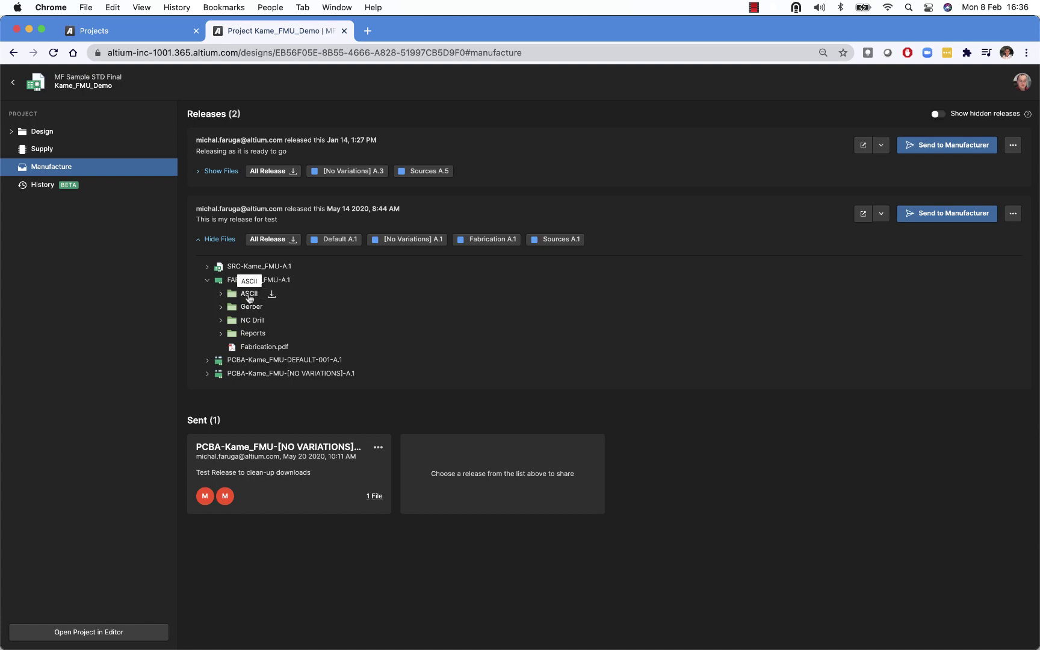
{"action": "left_click", "coordinate": [249, 297]}
{"action": "left_click", "coordinate": [276, 309]}
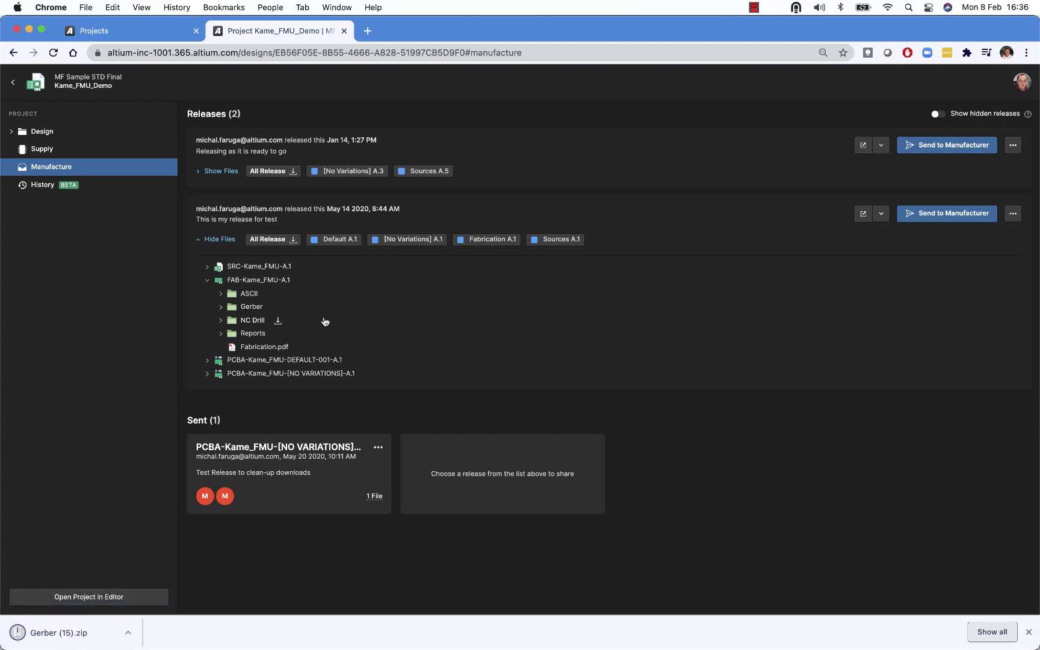
{"action": "left_click", "coordinate": [300, 280]}
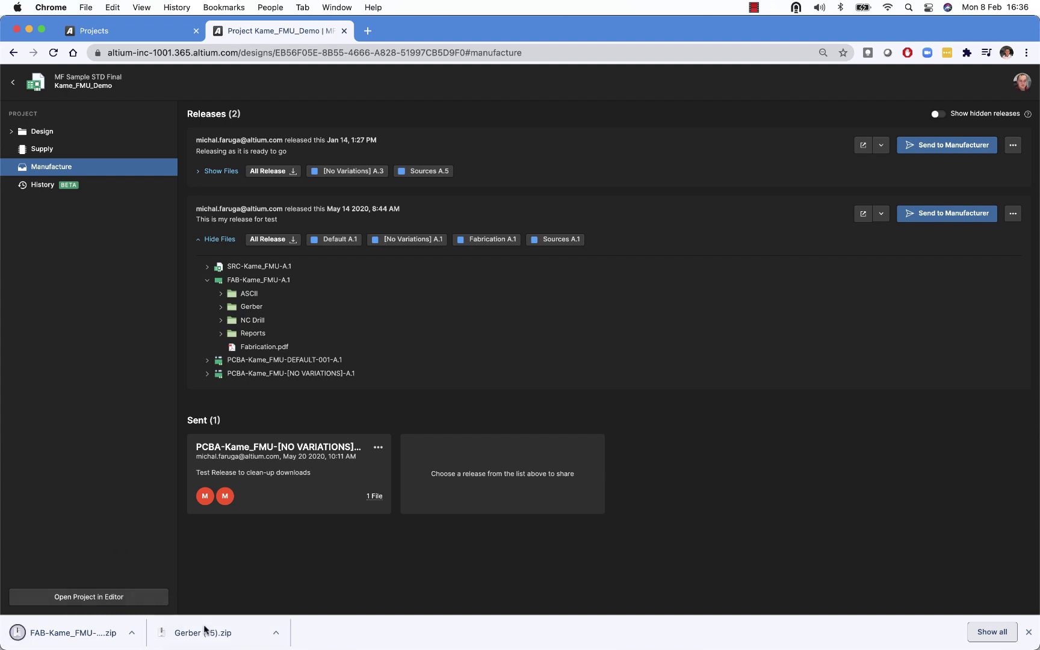
{"action": "mouse_move", "coordinate": [322, 294]}
Open the Nov 30 2020 release in a new tab, expand its PCBA files, then view its design snapshot
{"action": "left_click", "coordinate": [881, 150]}
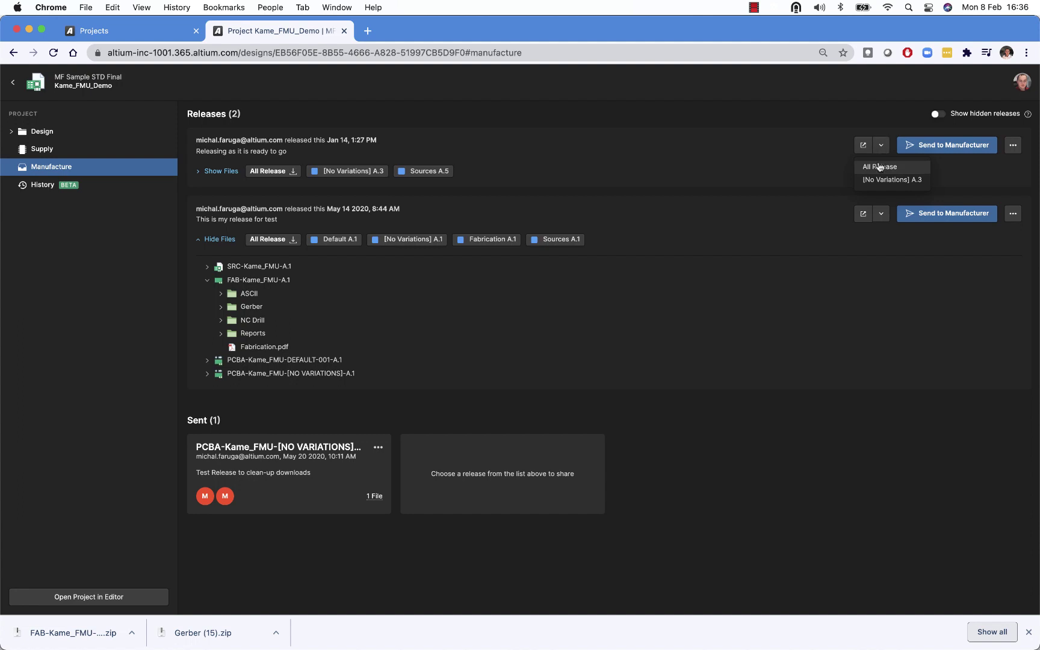
{"action": "left_click", "coordinate": [883, 170]}
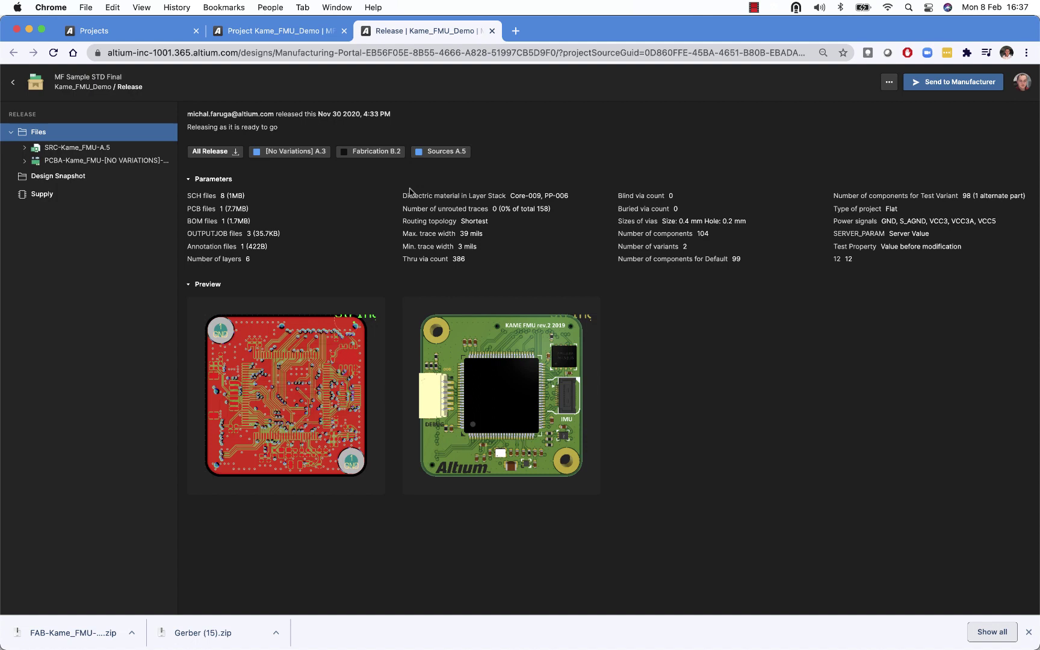
{"action": "left_click", "coordinate": [25, 161]}
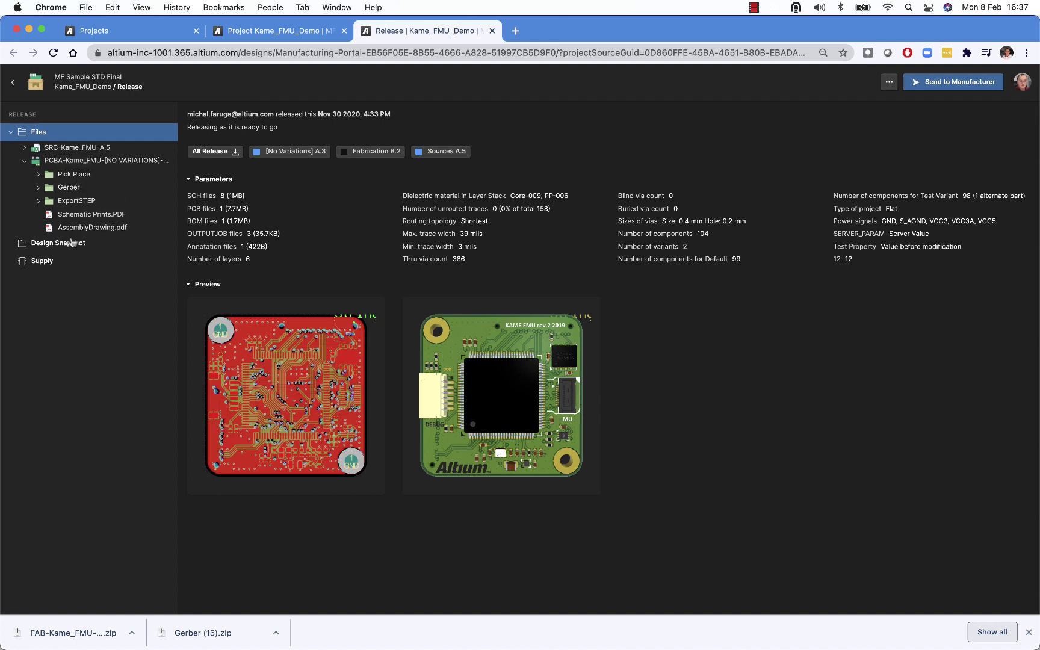
{"action": "left_click", "coordinate": [41, 243]}
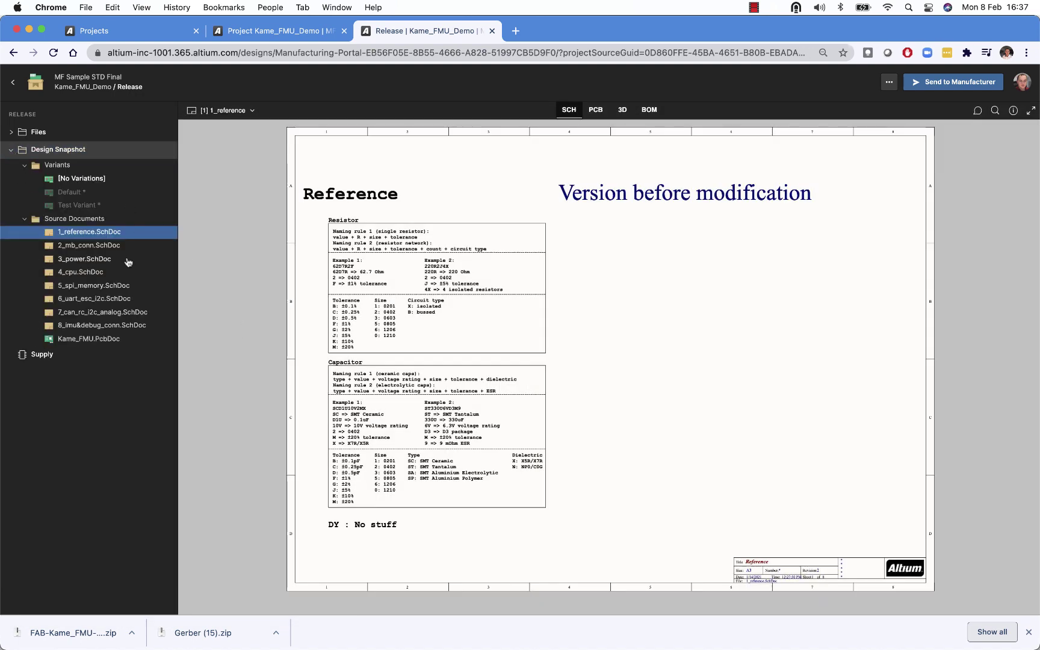
Step through the 4_cpu and 5_spi_memory sheets to the 7_can_rc_i2c_analog schematic
{"action": "left_click", "coordinate": [93, 272]}
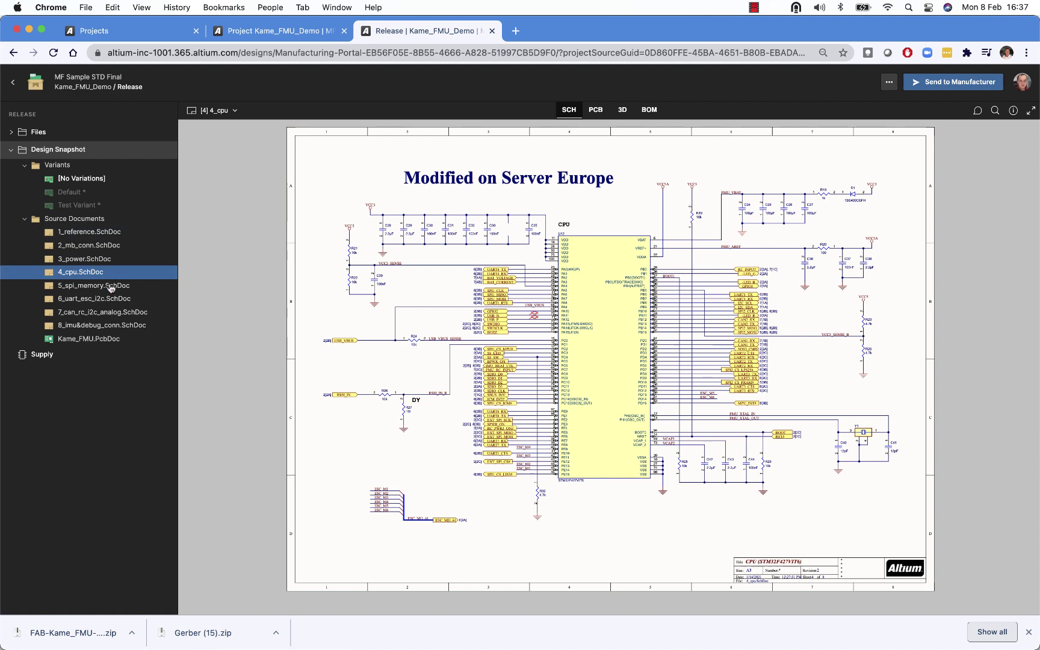
{"action": "left_click", "coordinate": [105, 286]}
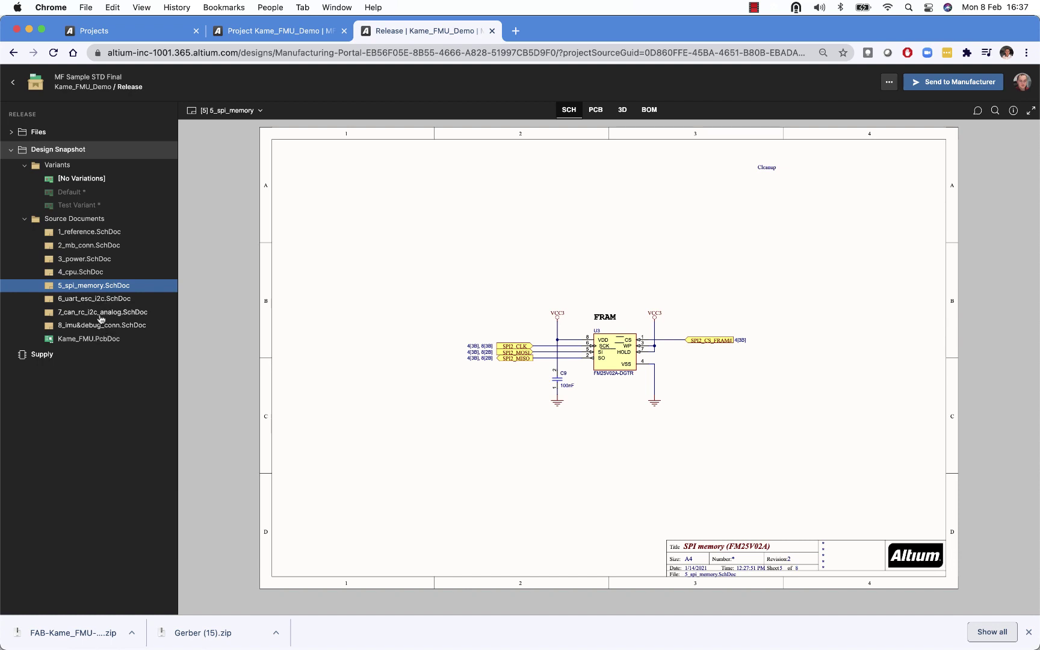
{"action": "left_click", "coordinate": [102, 314]}
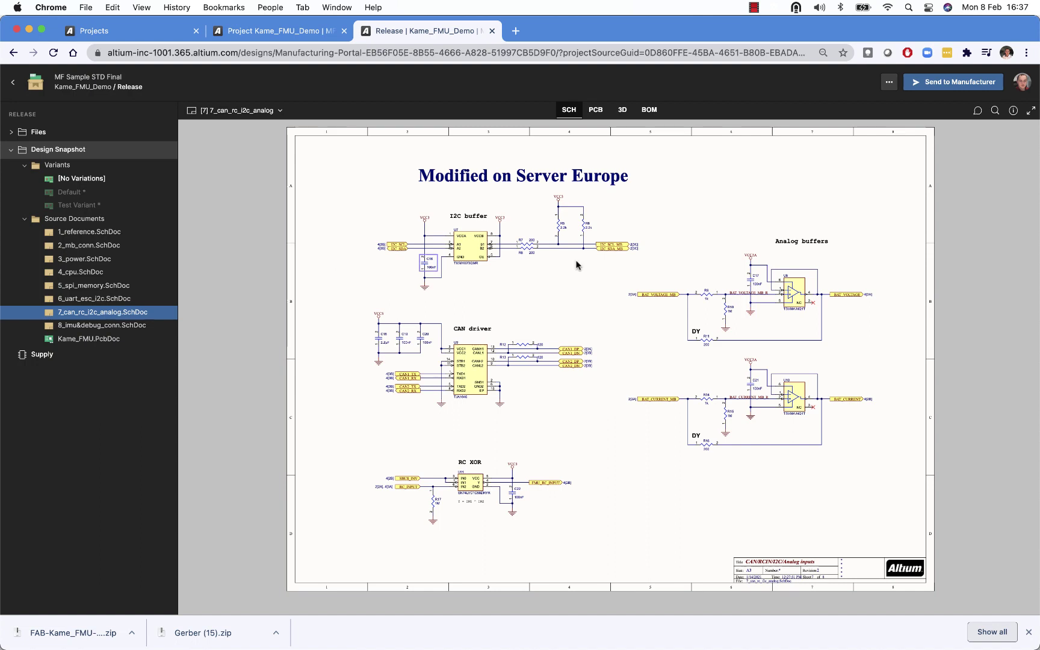
Comment 'please review' on the CAN driver block, mentioning a teammate and assigning it to yourself
{"action": "left_click", "coordinate": [978, 111]}
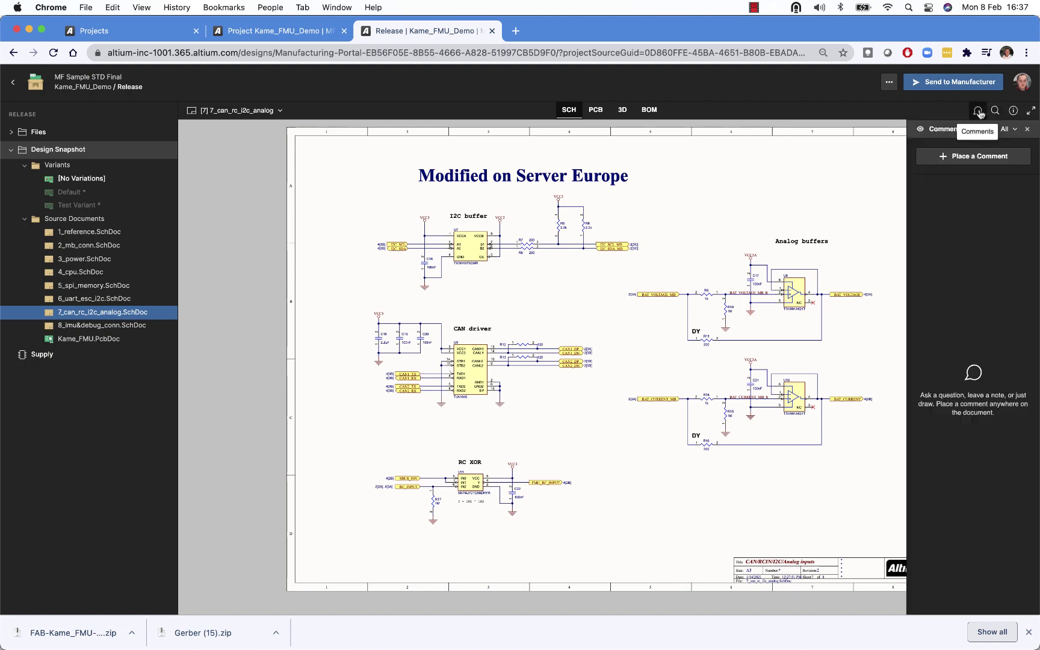
{"action": "left_click", "coordinate": [997, 161]}
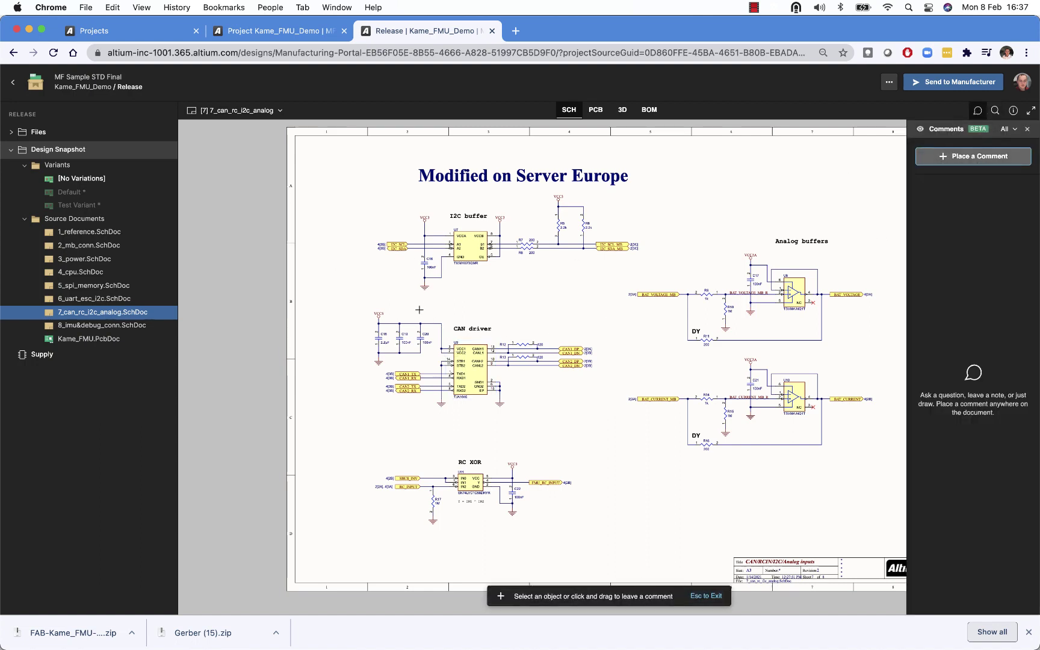
{"action": "left_click_drag", "start_coordinate": [415, 305], "coordinate": [565, 415]}
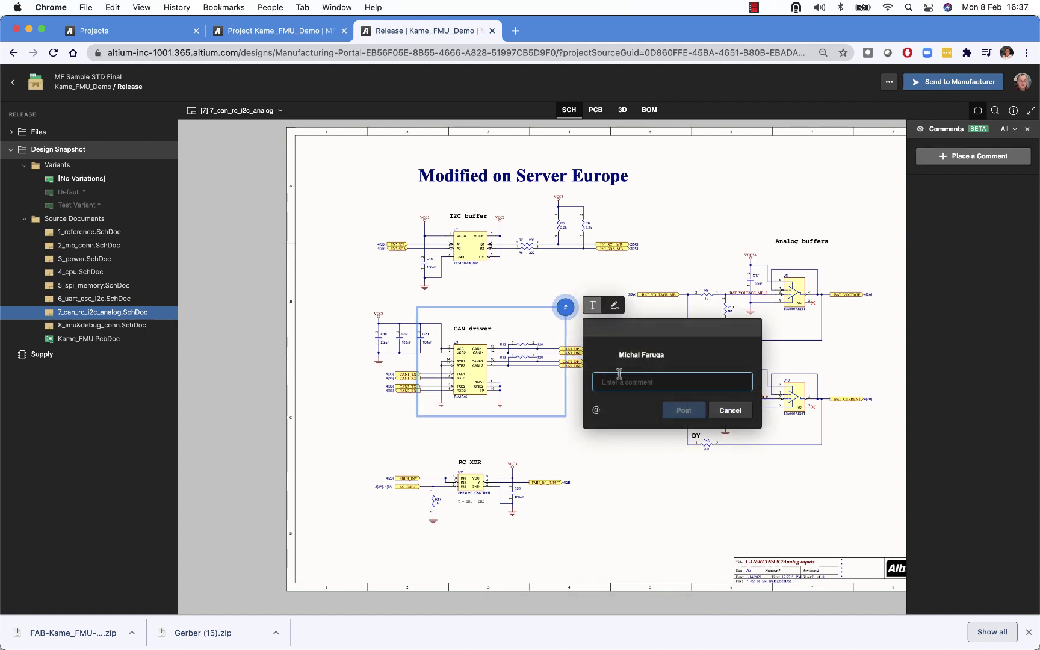
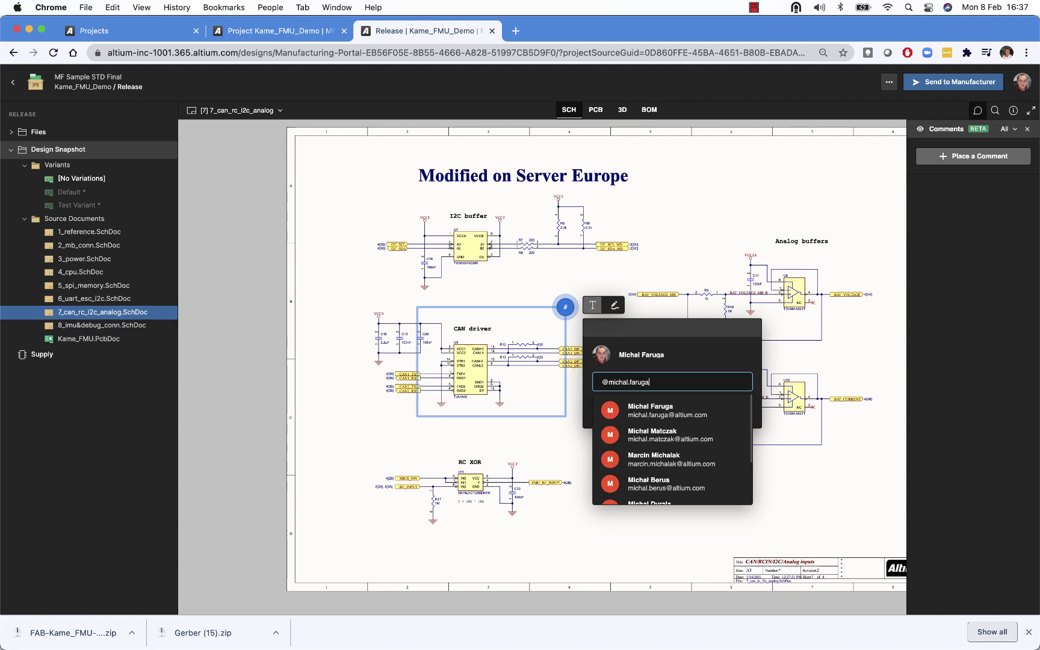
{"action": "left_click", "coordinate": [667, 411]}
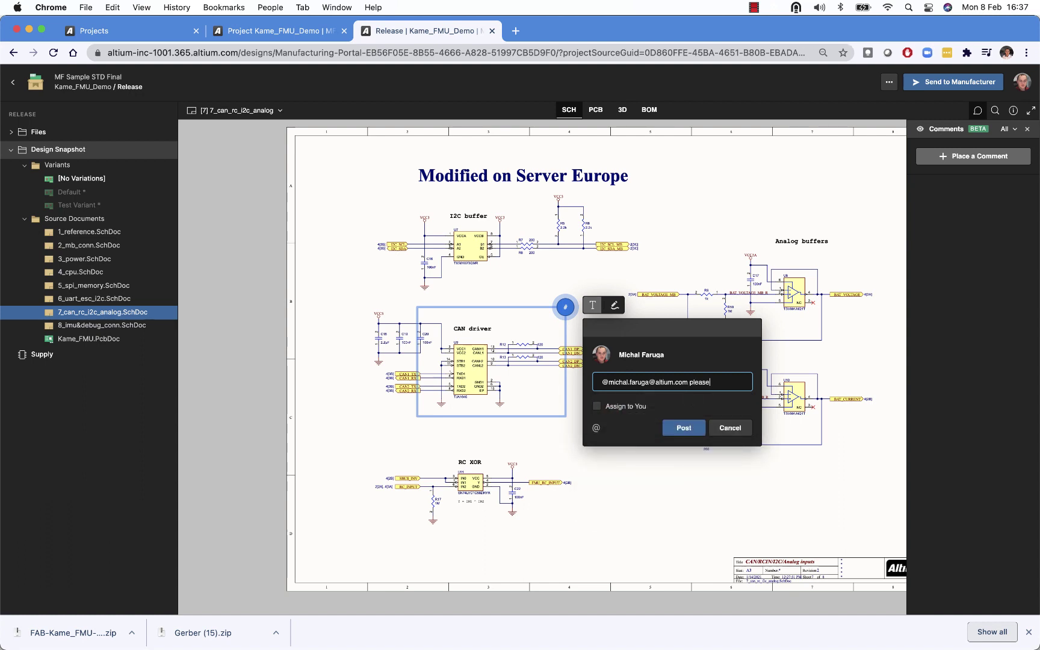
{"action": "type", "text": "please review"}
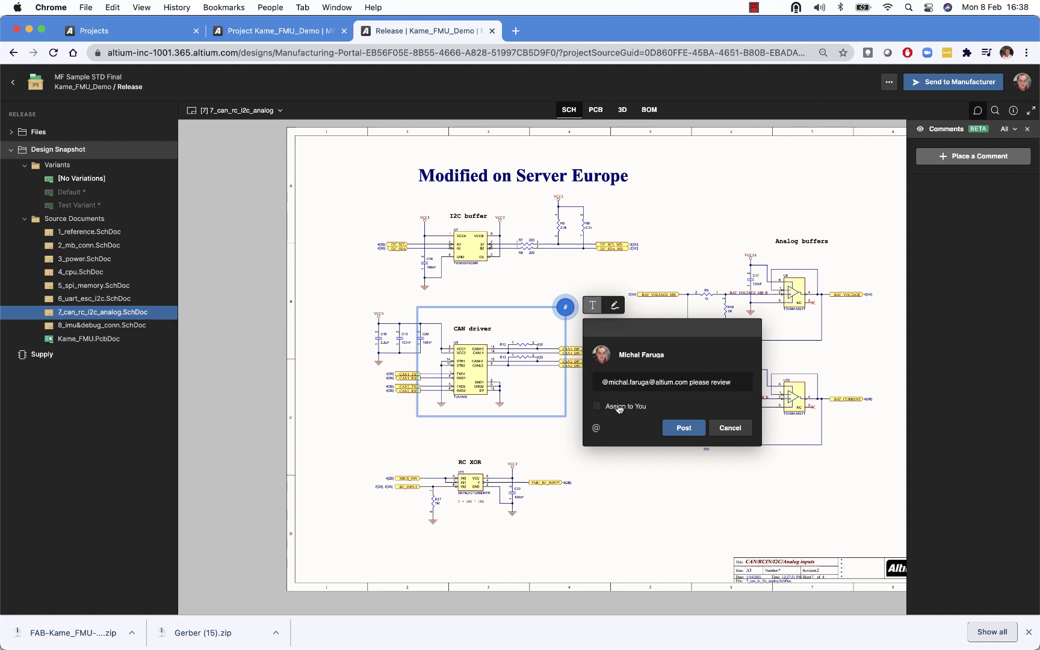
{"action": "left_click", "coordinate": [597, 406]}
{"action": "left_click", "coordinate": [677, 428]}
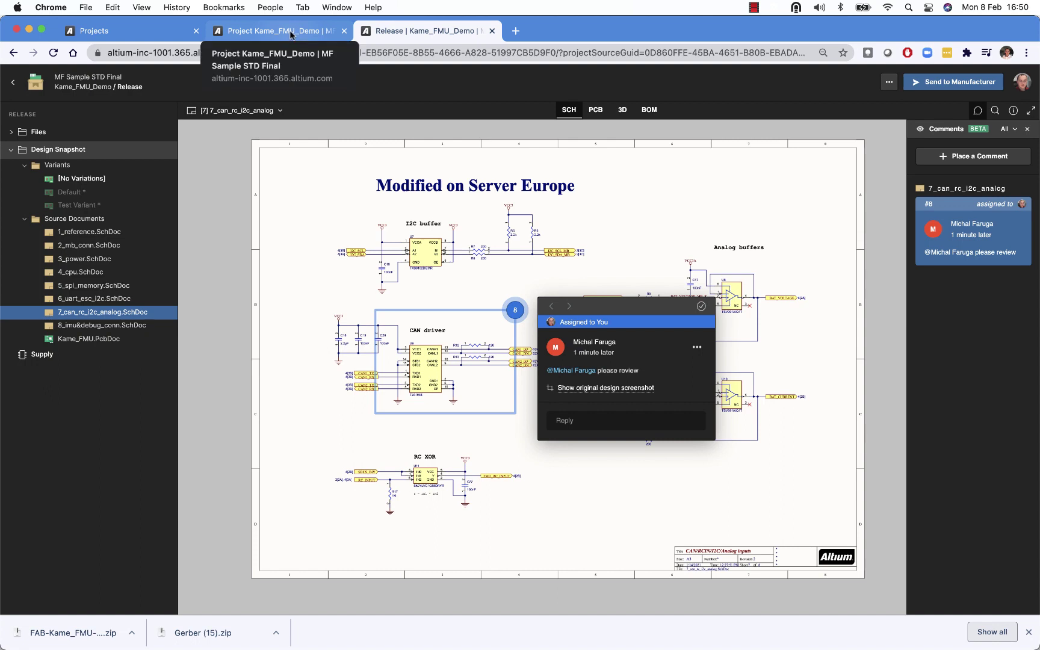
Return to the Kame_FMU_Demo Manufacture page and collapse the FAB-Kame_FMU-A.1 folder
{"action": "left_click", "coordinate": [289, 33]}
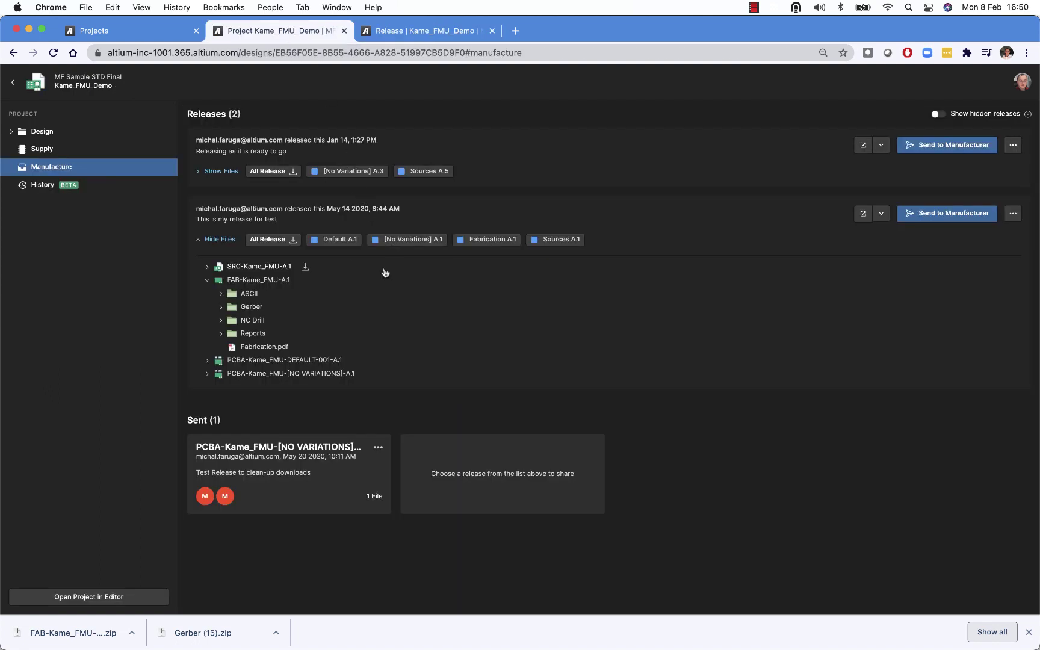
{"action": "left_click", "coordinate": [207, 281]}
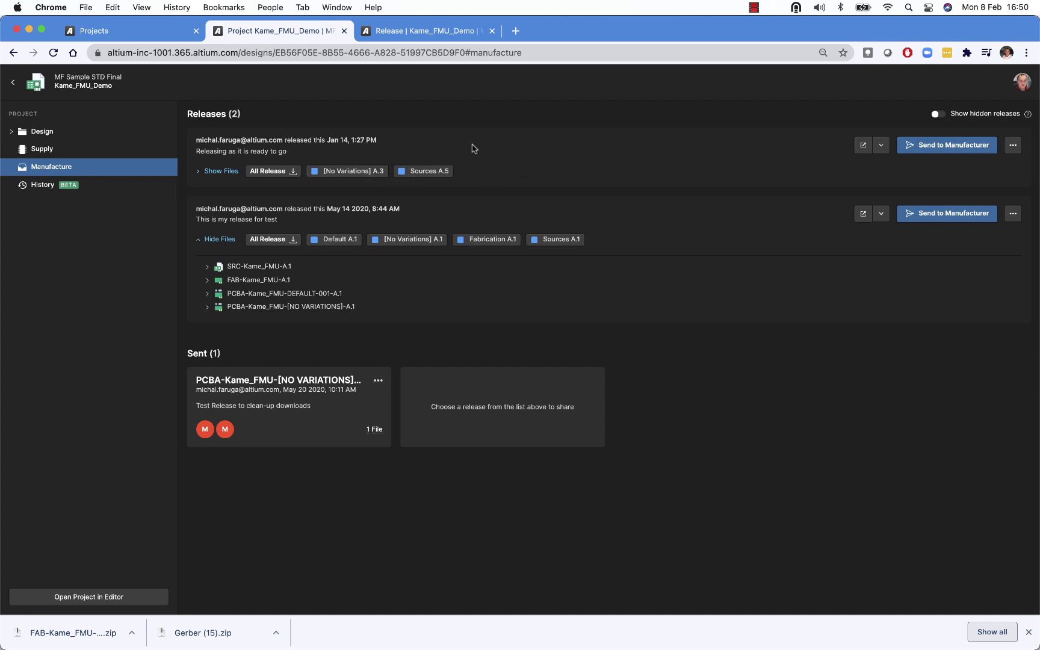
Change the Jan 14 release's lifecycle state from In Prototype to In Production
{"action": "left_click", "coordinate": [1013, 150]}
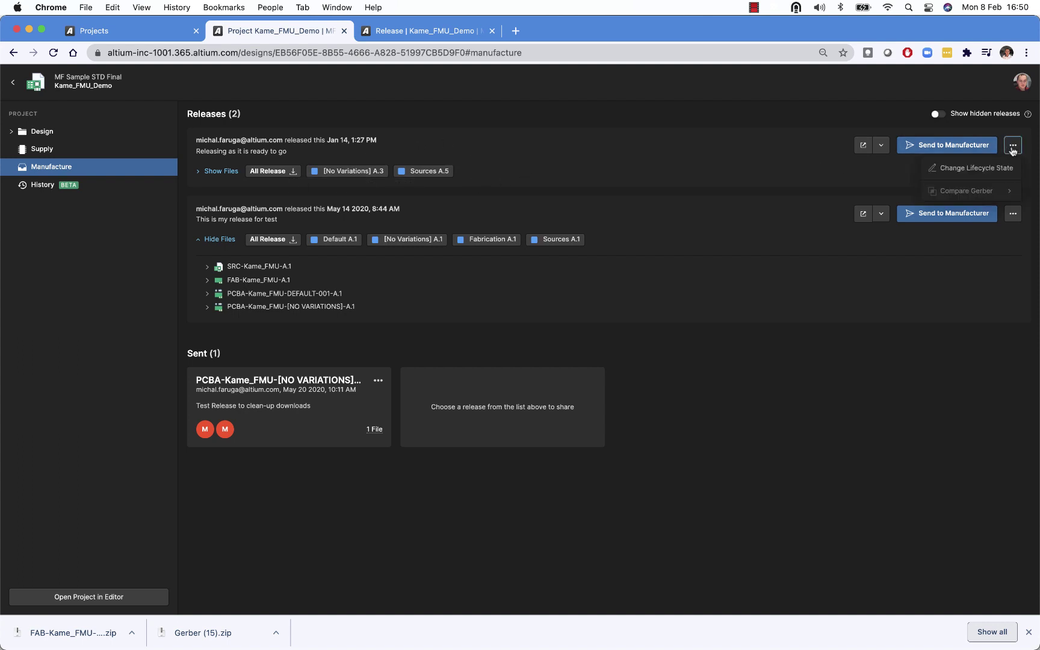
{"action": "left_click", "coordinate": [992, 168]}
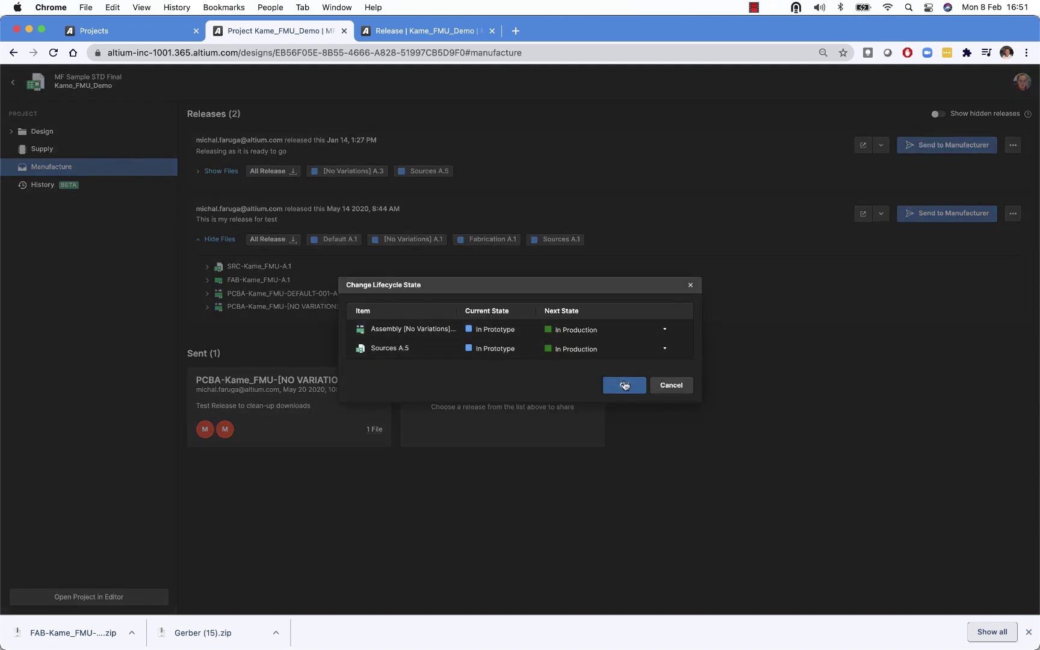
{"action": "left_click", "coordinate": [598, 331]}
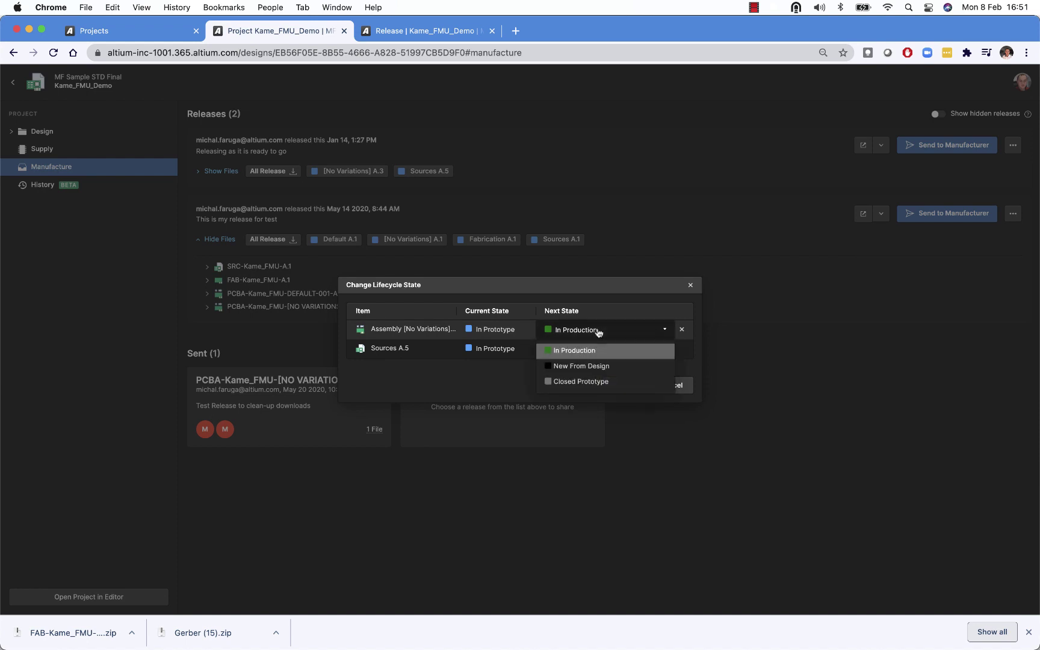
{"action": "left_click", "coordinate": [590, 352]}
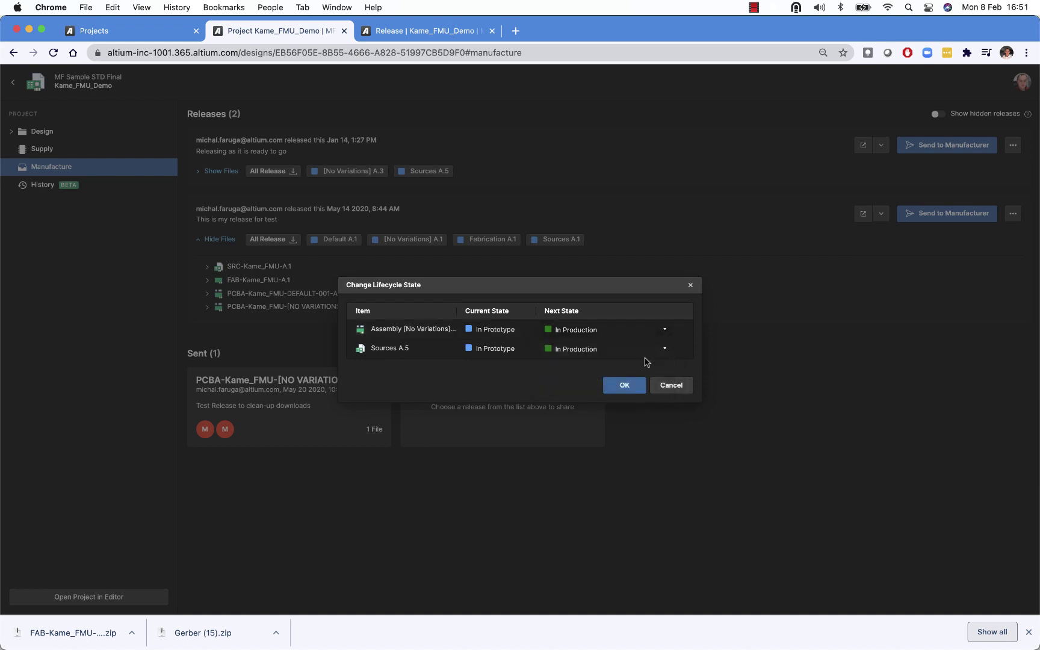
{"action": "left_click", "coordinate": [624, 385]}
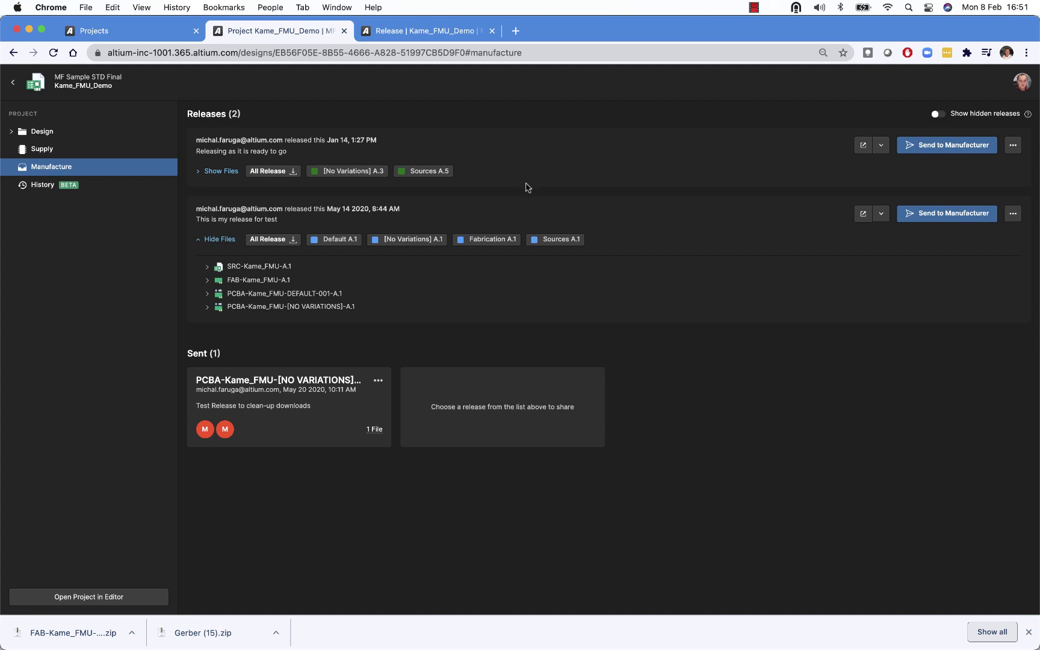
{"action": "mouse_move", "coordinate": [360, 298]}
{"action": "left_click", "coordinate": [943, 115]}
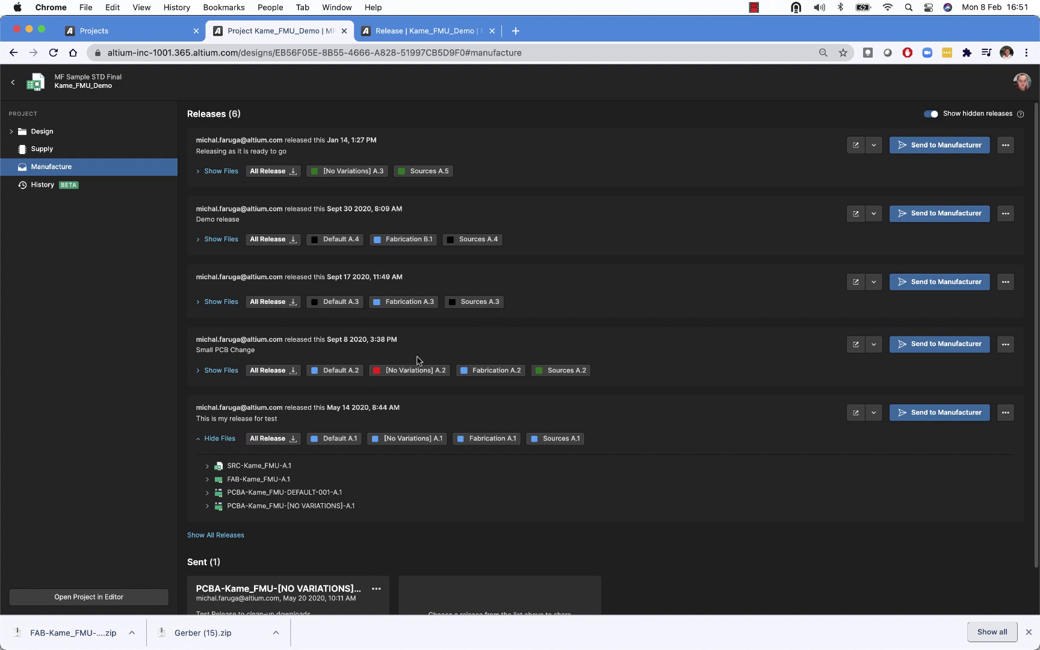
{"action": "mouse_move", "coordinate": [378, 372]}
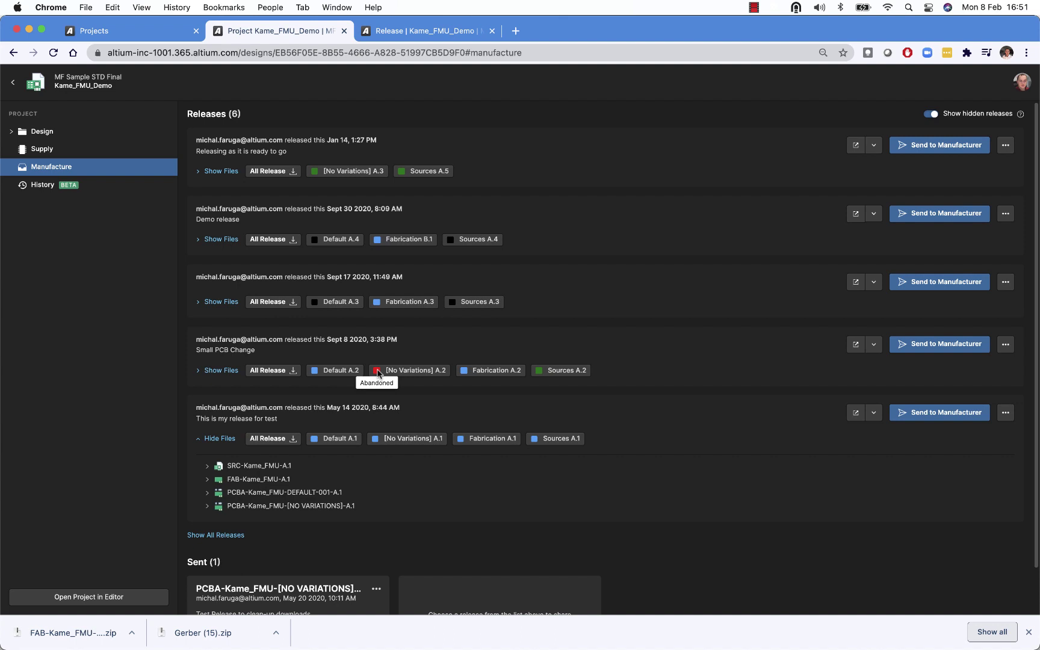
{"action": "left_click", "coordinate": [930, 114]}
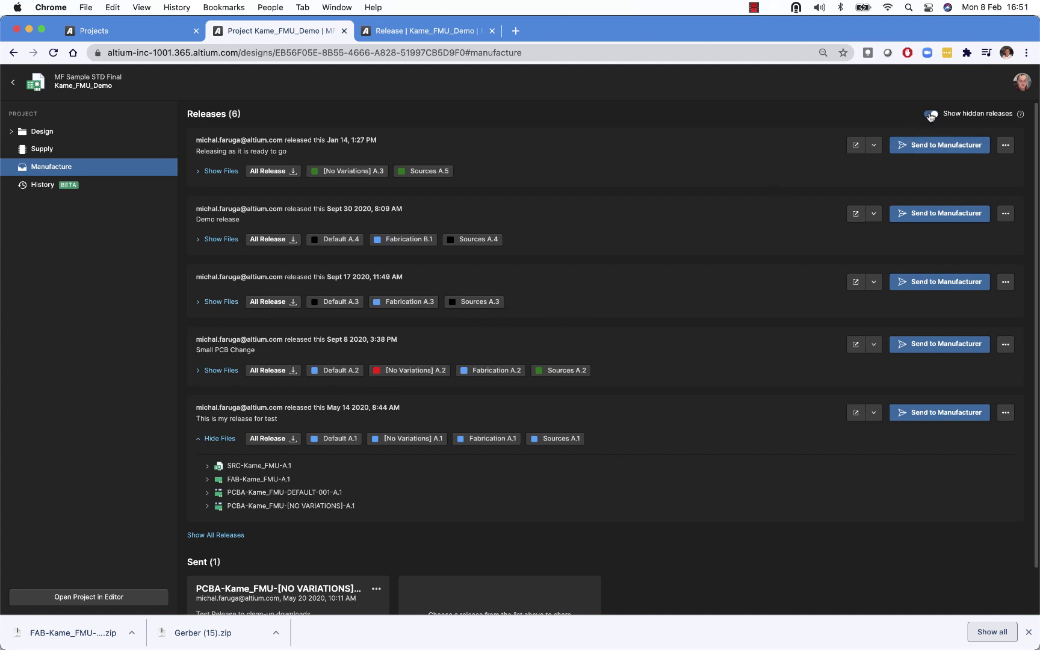
{"action": "left_click", "coordinate": [931, 115]}
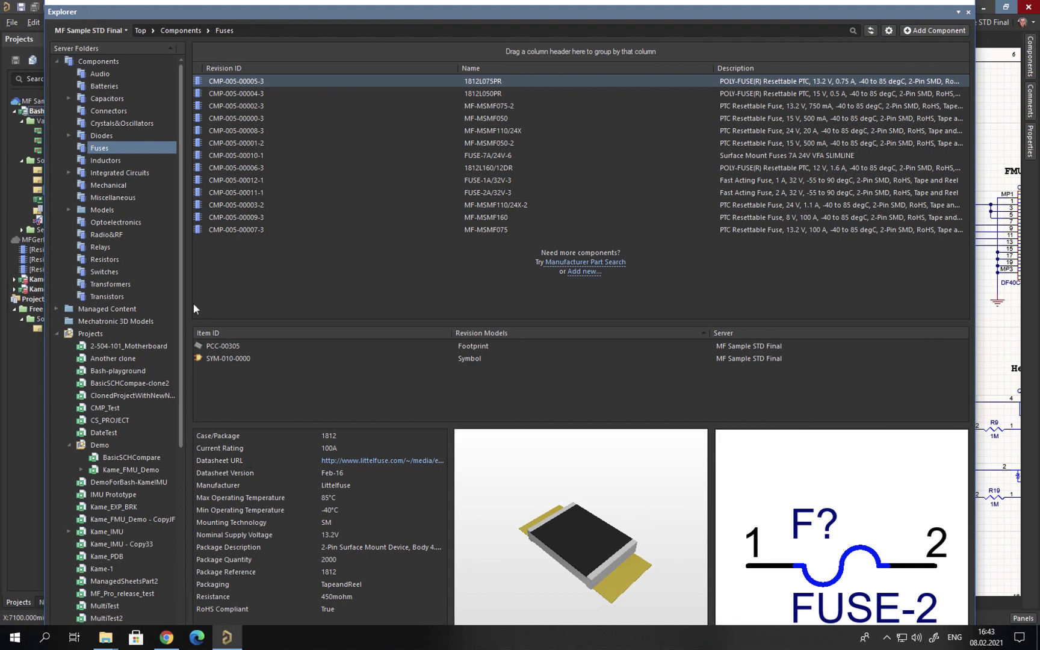
Open the Kame_FMU_Demo project details in Explorer and turn on Show hidden releases
{"action": "scroll", "coordinate": [181, 331], "scroll_direction": "down", "scroll_amount": 4}
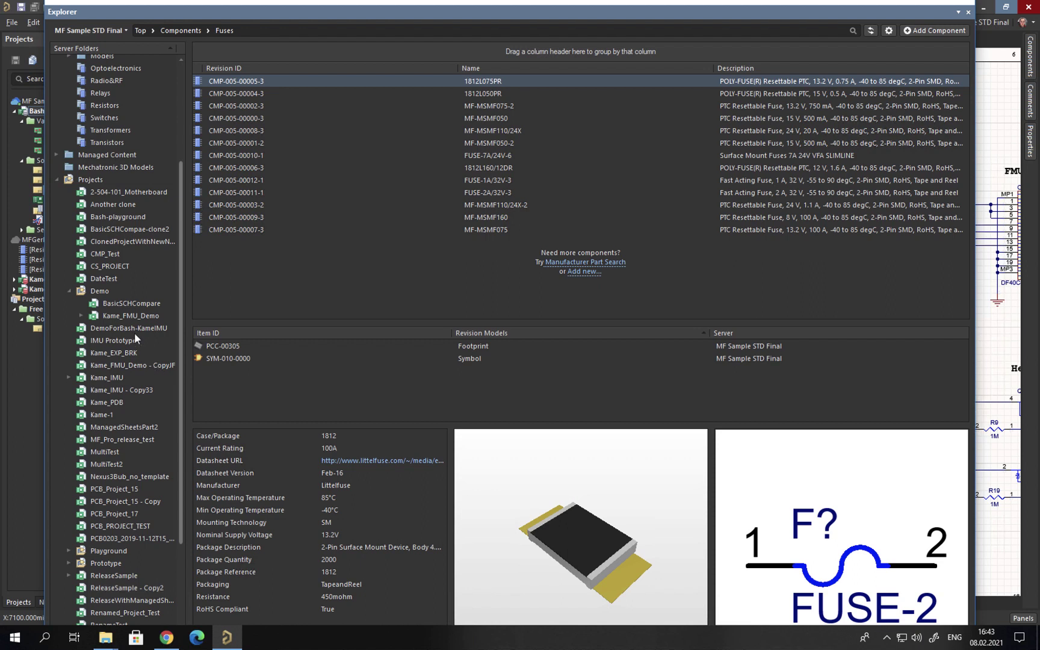
{"action": "left_click", "coordinate": [133, 316]}
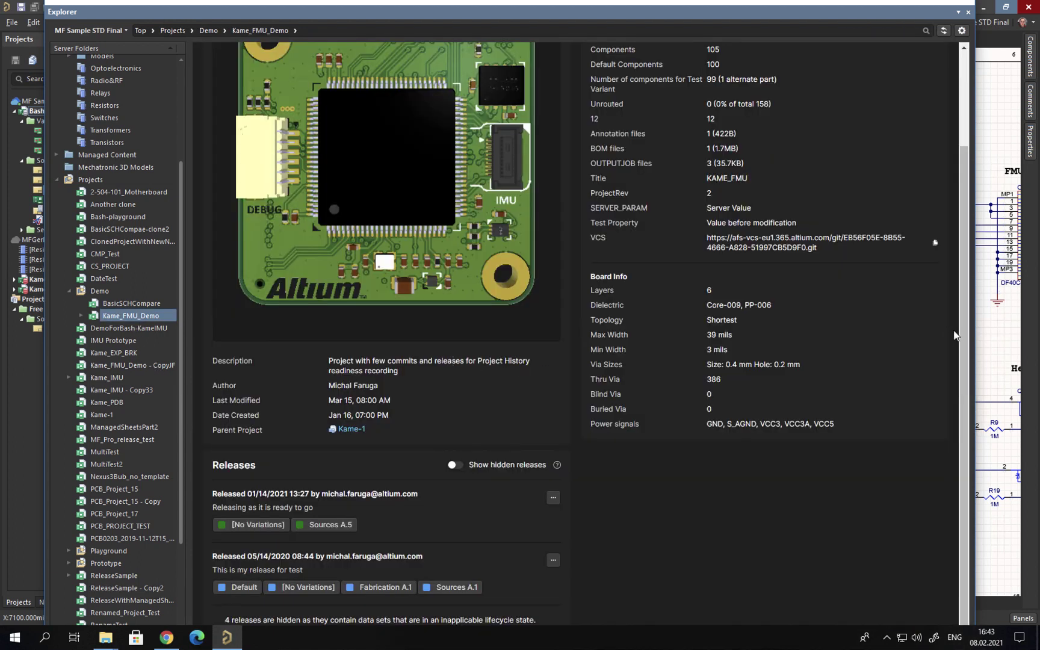
{"action": "left_click_drag", "start_coordinate": [966, 329], "coordinate": [967, 196]}
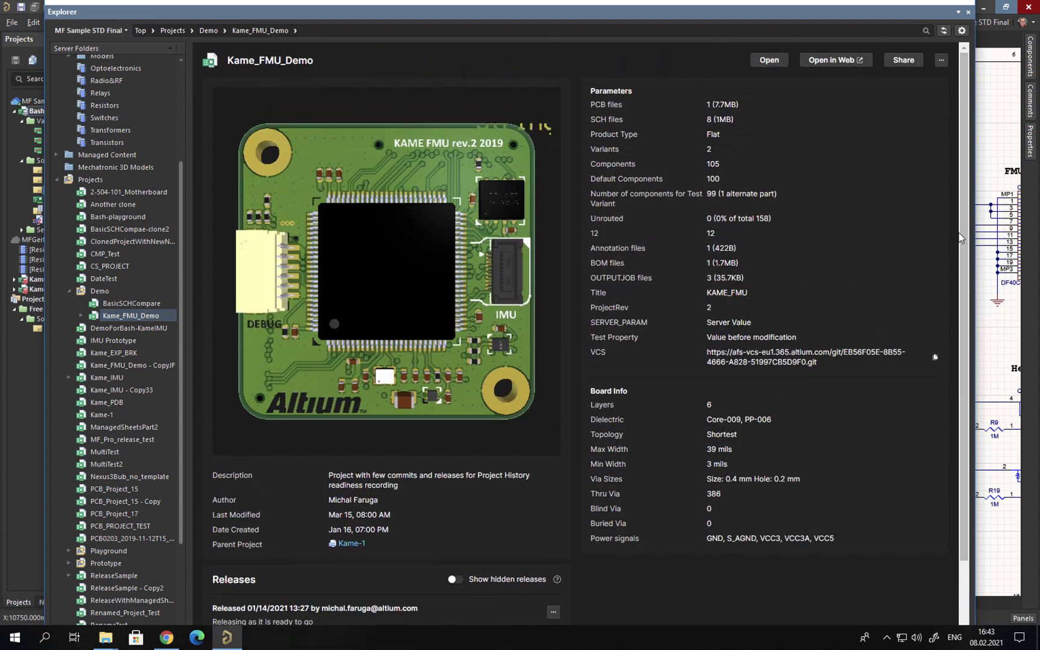
{"action": "left_click_drag", "start_coordinate": [966, 235], "coordinate": [968, 359]}
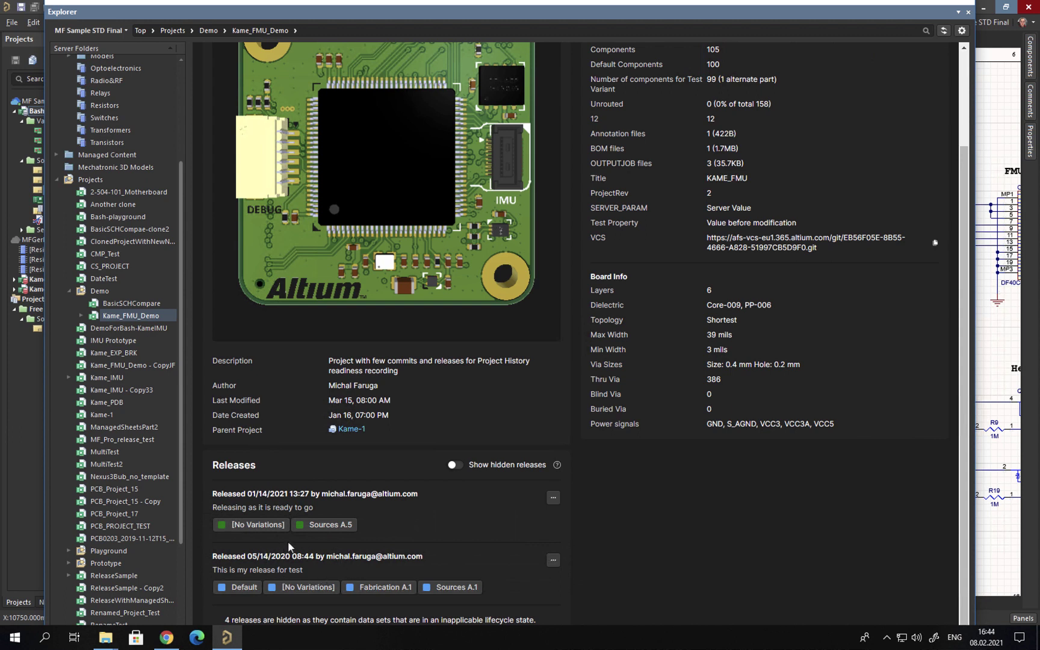
{"action": "left_click", "coordinate": [456, 467]}
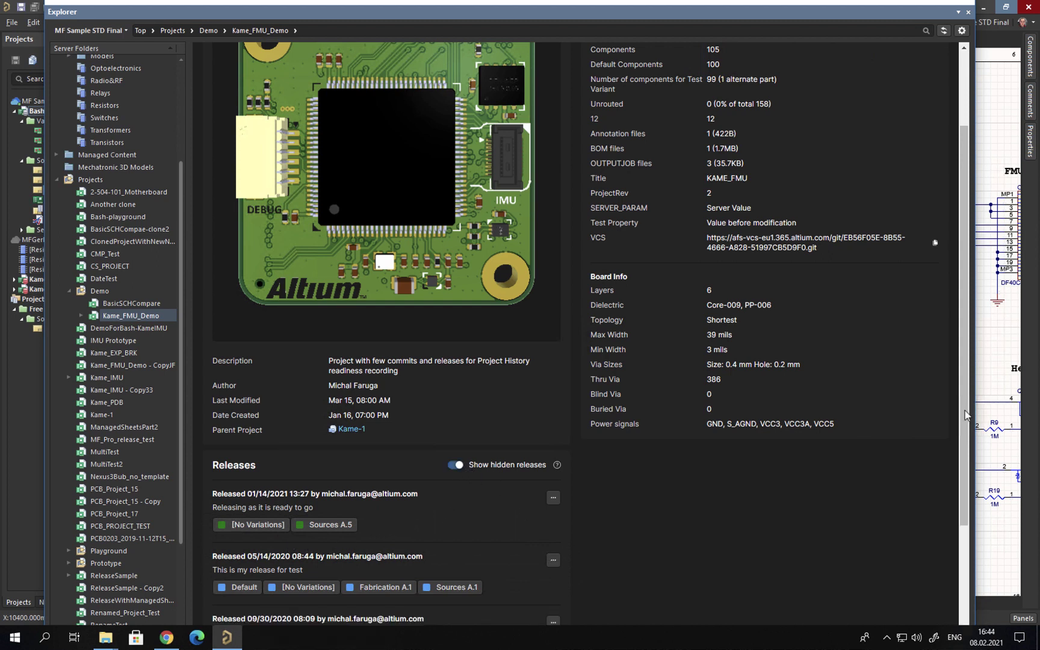